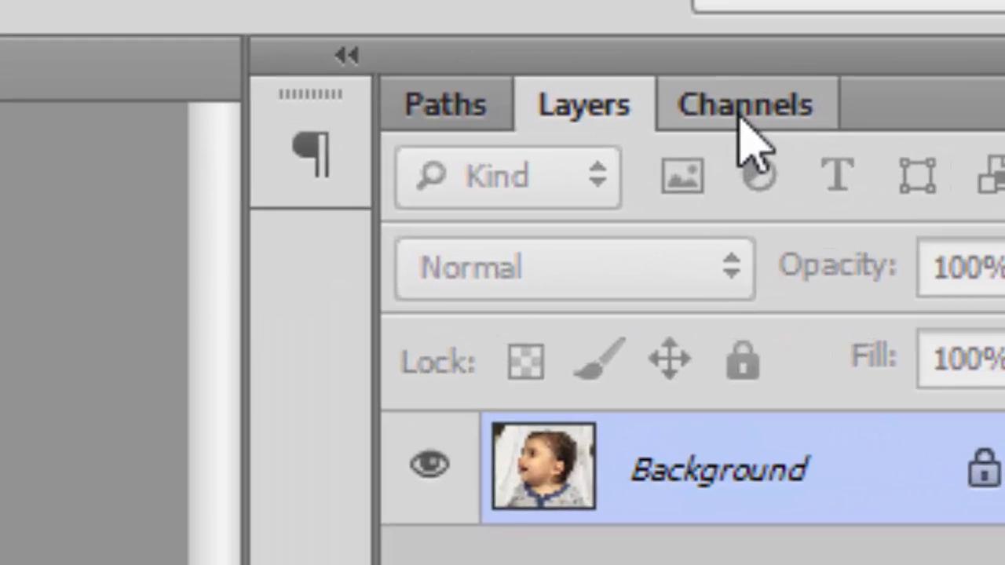
Step: Display the colour channels of mason original.jpg in place of its layers
click(943, 27)
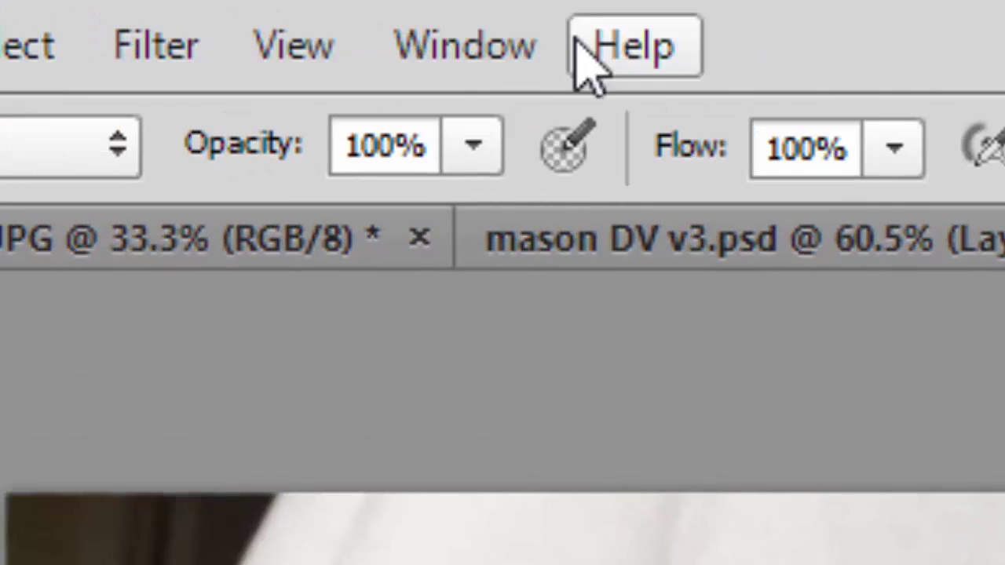
click(464, 42)
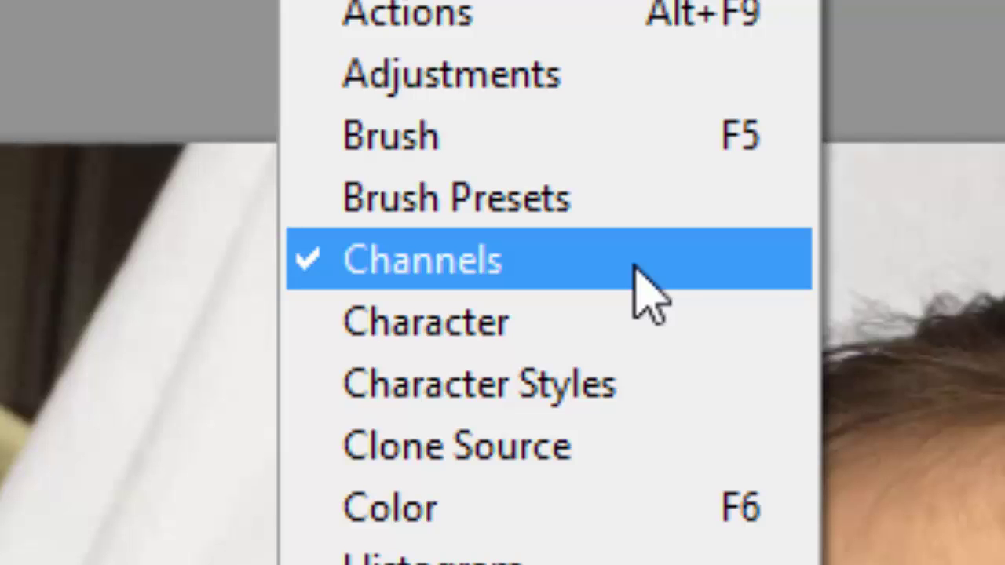
key(Escape)
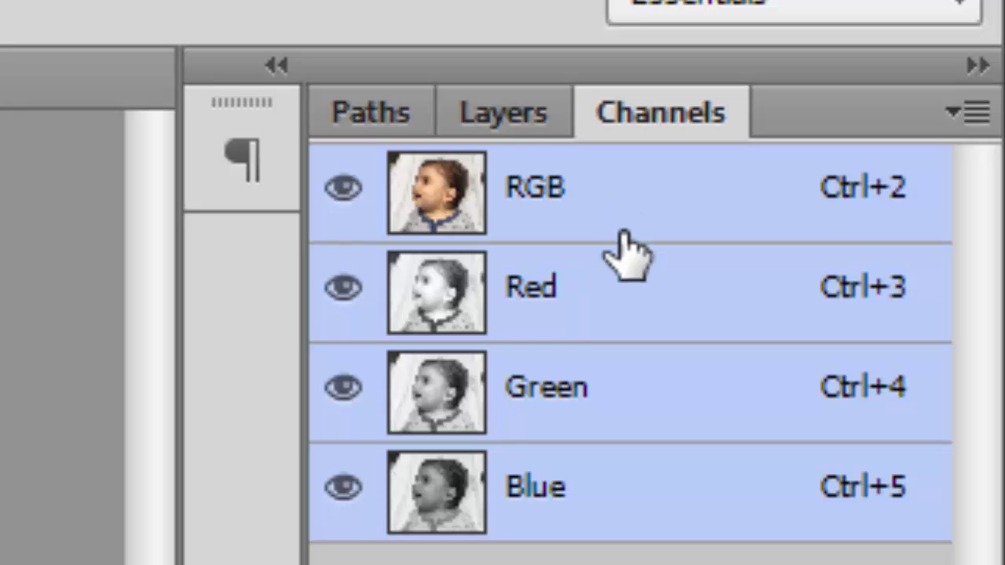
Step: View the Red, Green and Blue channels one at a time and duplicate the Blue channel
click(631, 306)
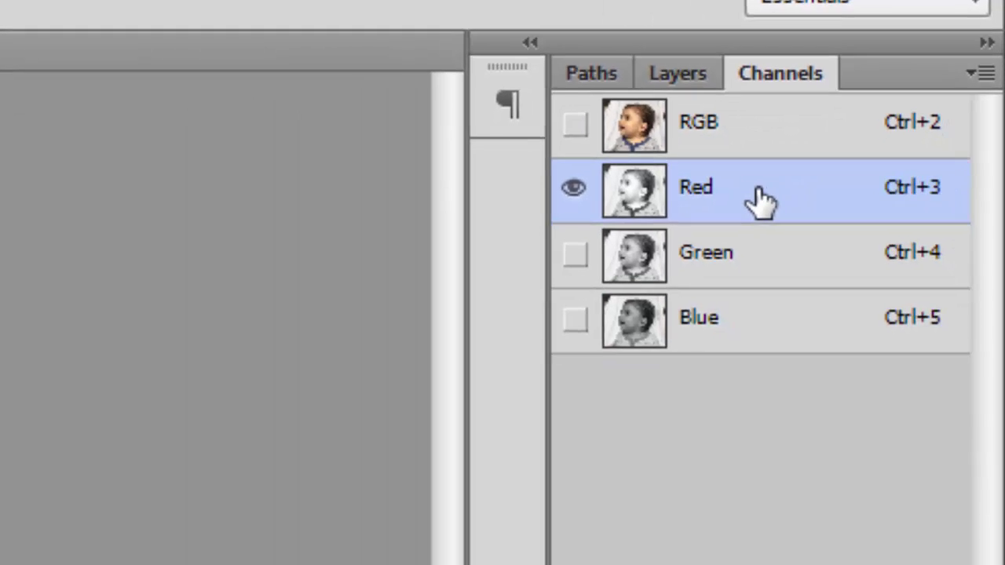
click(671, 405)
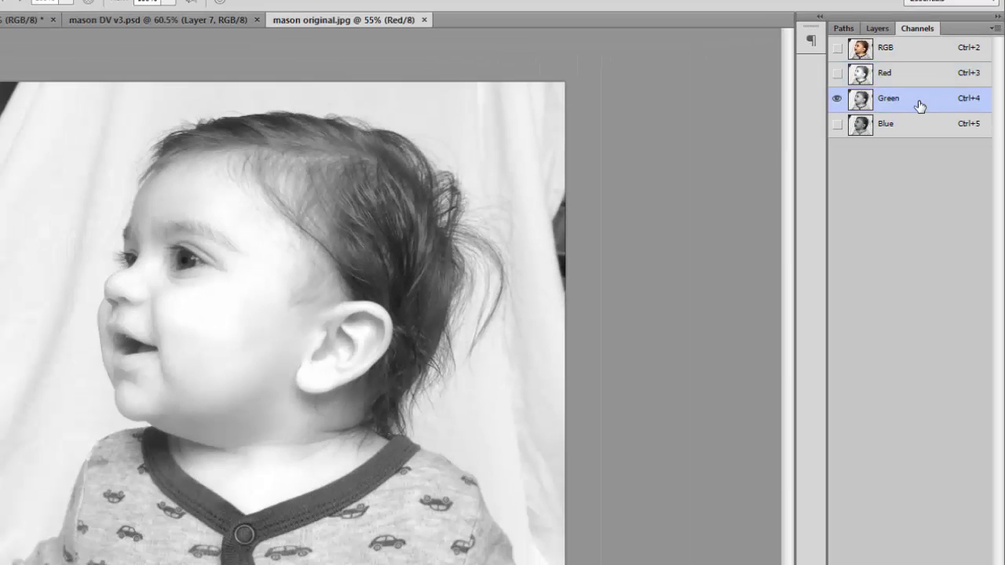
click(920, 134)
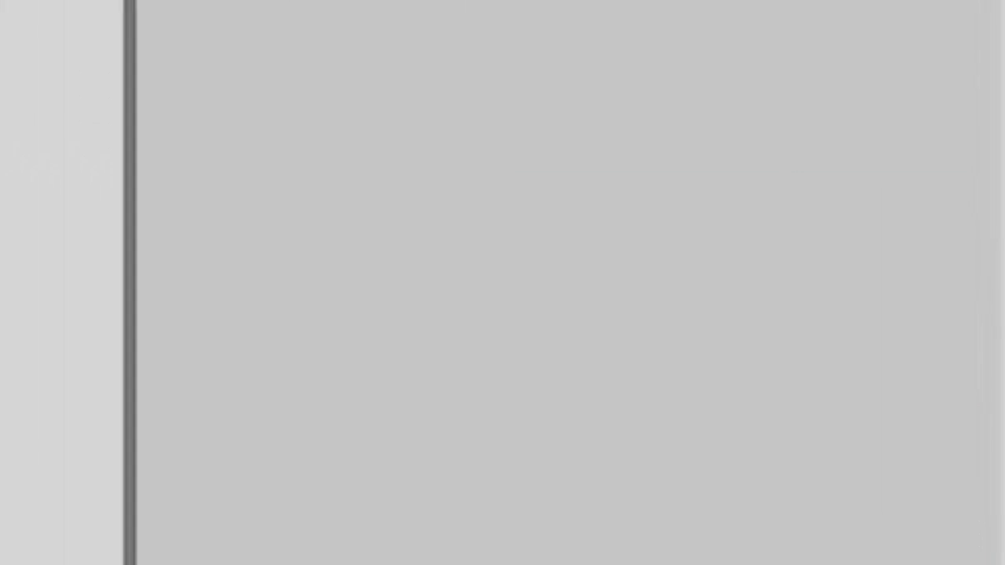
drag(683, 118, 729, 469)
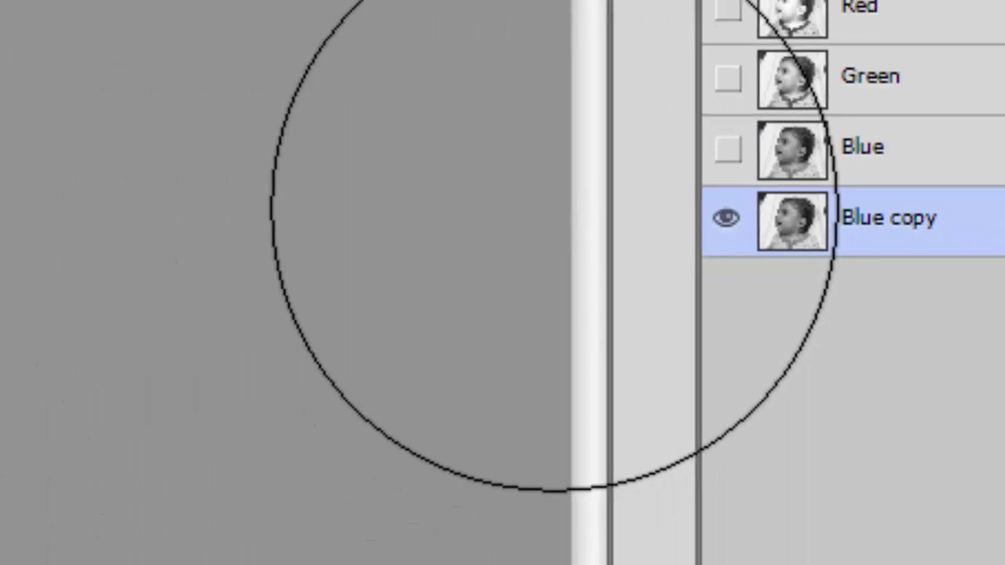
Step: Apply Levels to the Blue copy channel with input levels of 84 for black, 0.59 for midtones and 176 for white
key(ctrl+l)
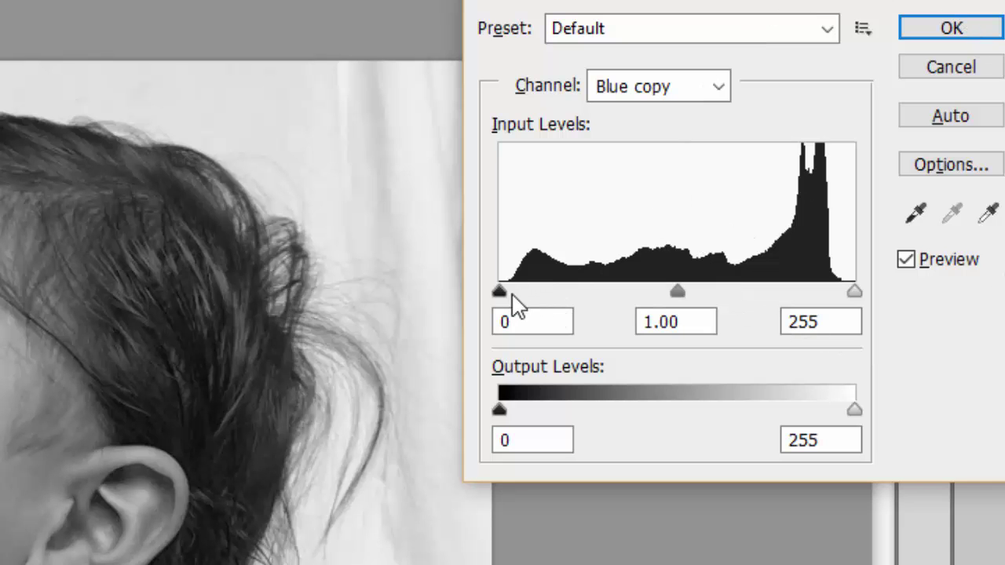
drag(506, 291, 610, 300)
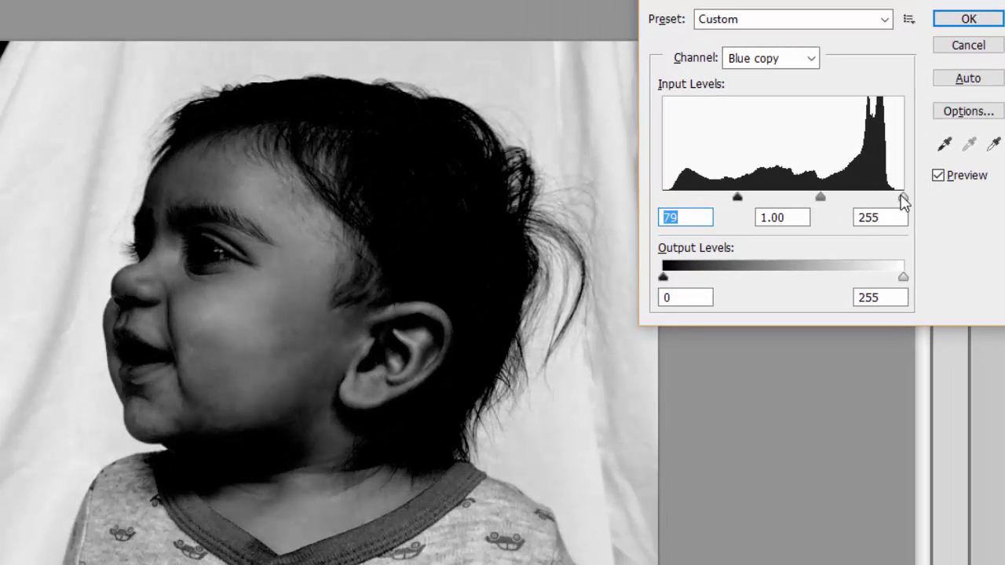
drag(903, 201, 846, 204)
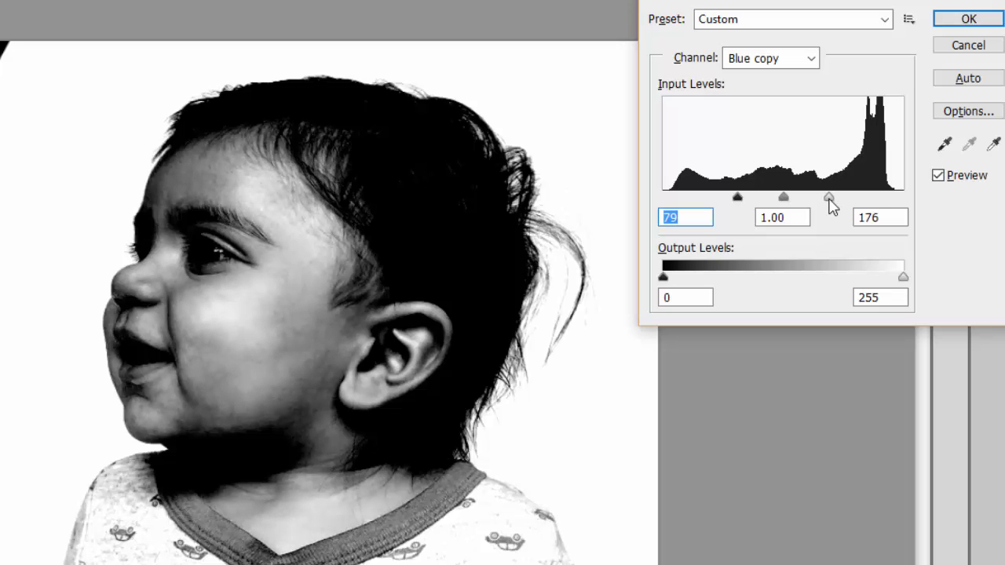
drag(789, 200, 799, 200)
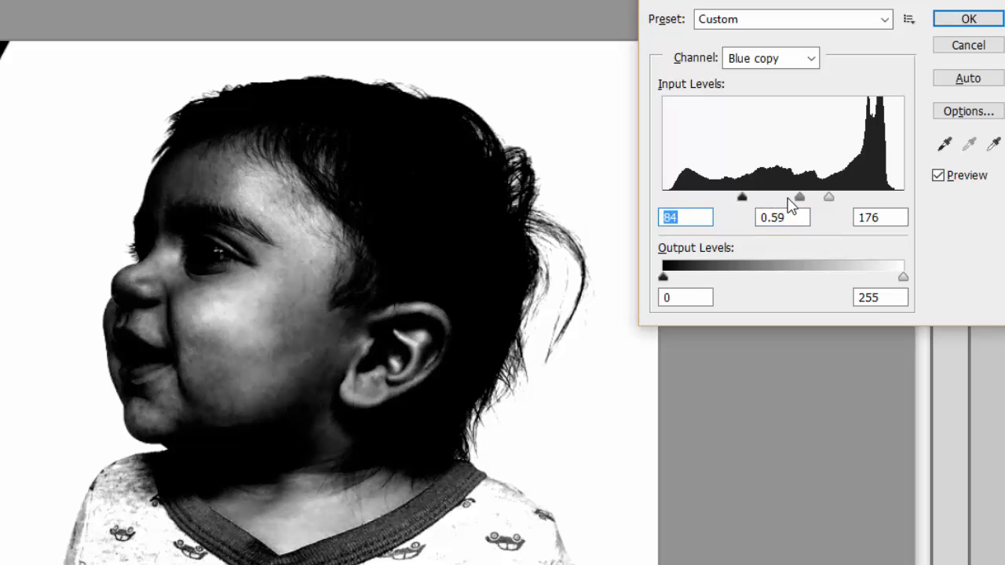
click(827, 197)
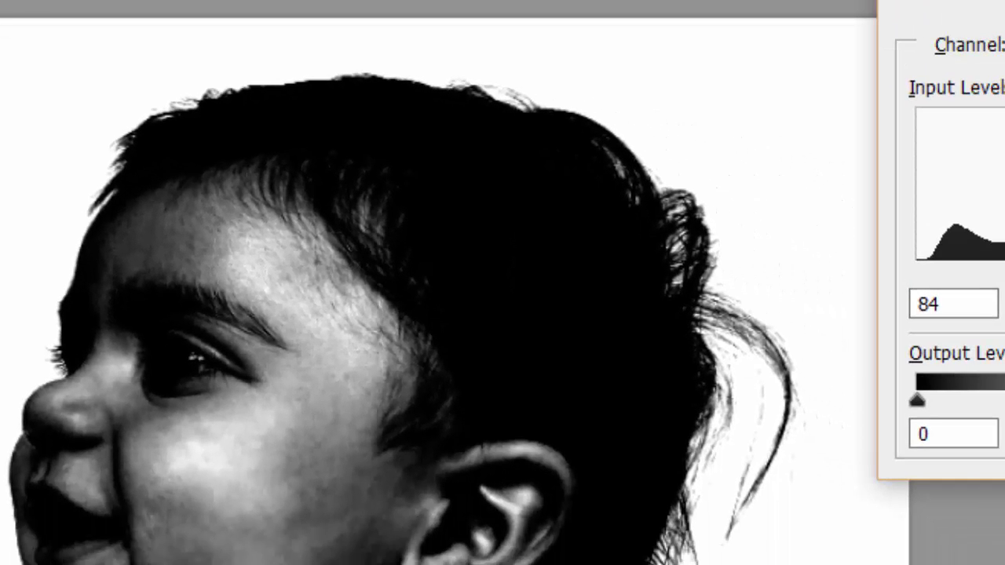
key(Return)
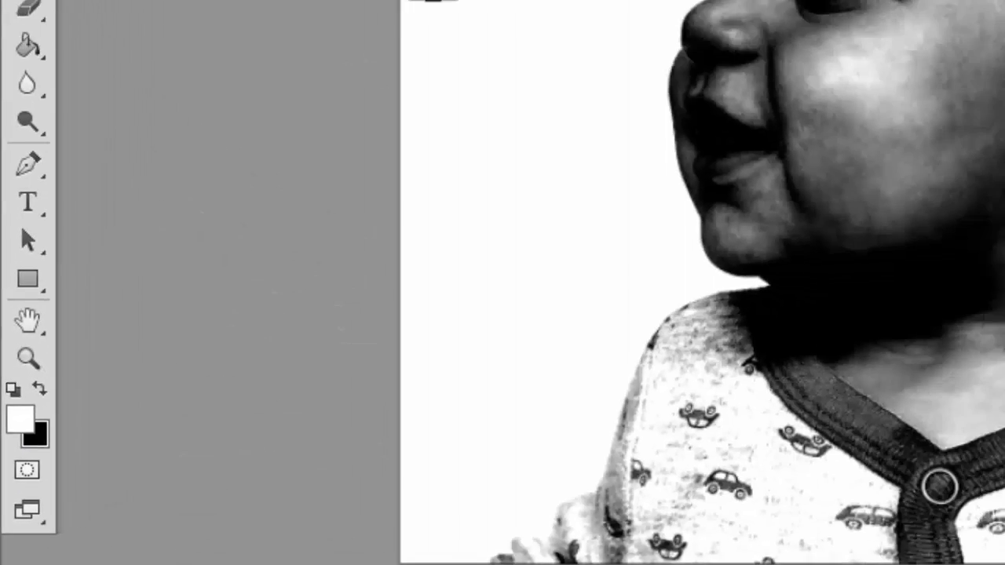
Step: Paint white over the dark remnants in the background's upper-left corner and along the photo's right edge with the 463 px brush
drag(220, 180, 224, 157)
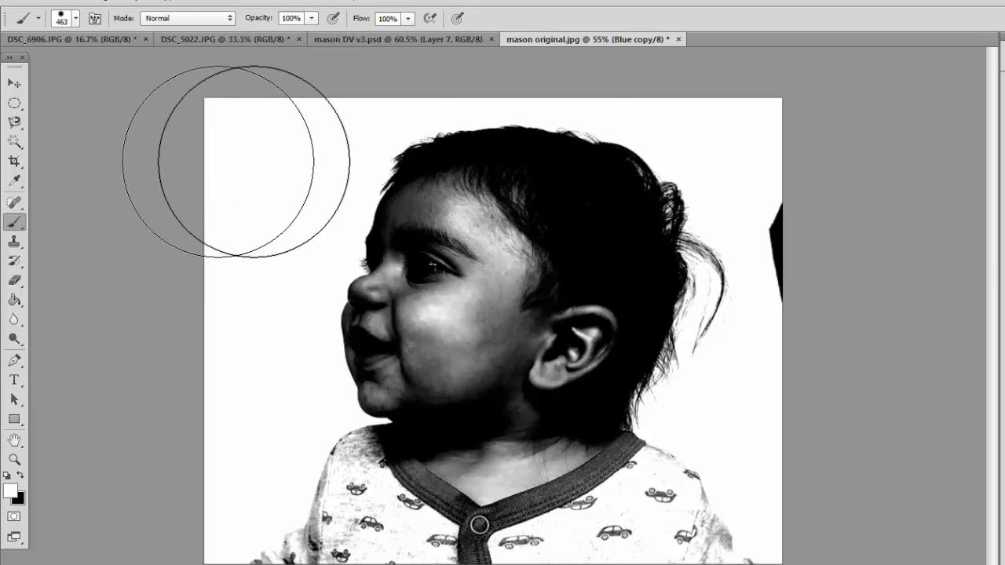
drag(859, 217, 851, 225)
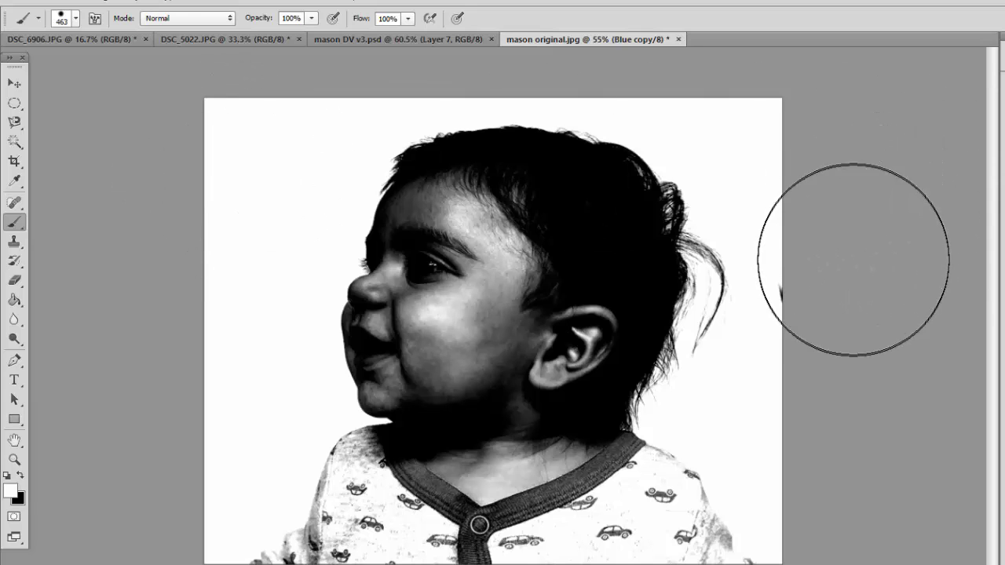
drag(854, 260, 853, 303)
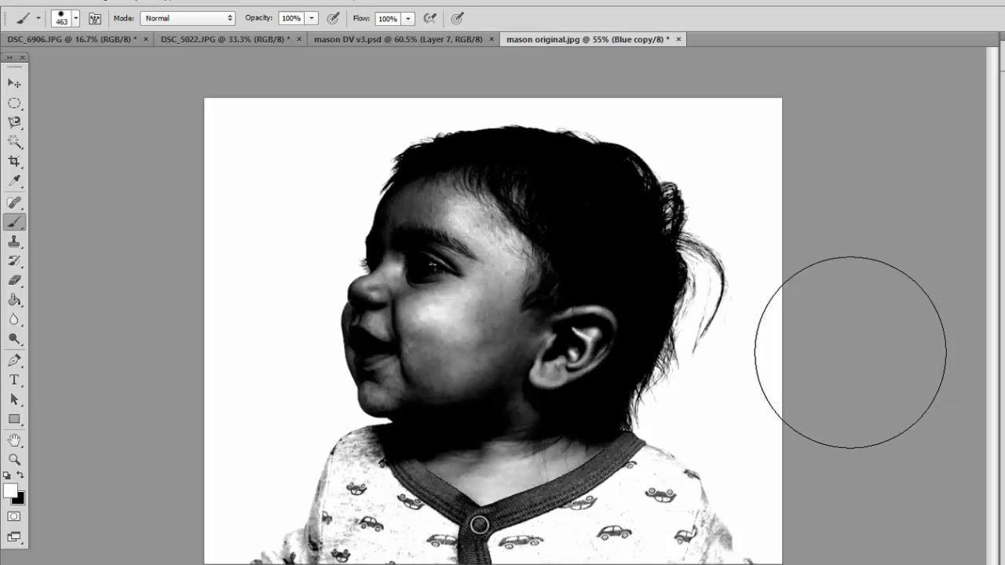
Step: Switch the brush colour to black, fill the inside of the child's head short of the facial profile, and undo the last dab
key(x)
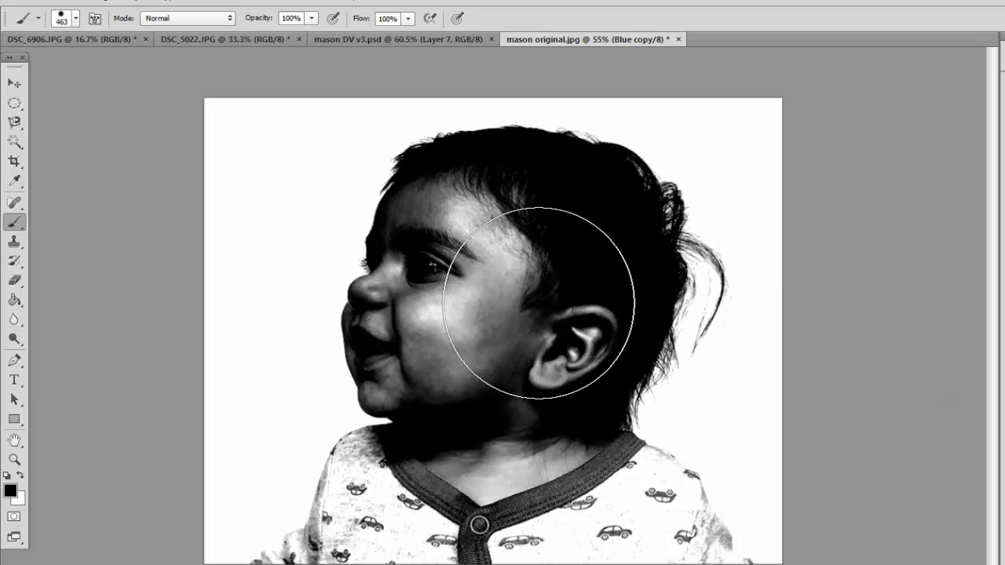
mouse_move(561, 303)
mouse_down()
mouse_move(534, 292)
mouse_move(517, 259)
mouse_move(505, 182)
mouse_move(485, 187)
mouse_move(469, 258)
mouse_move(498, 354)
mouse_move(469, 341)
mouse_up()
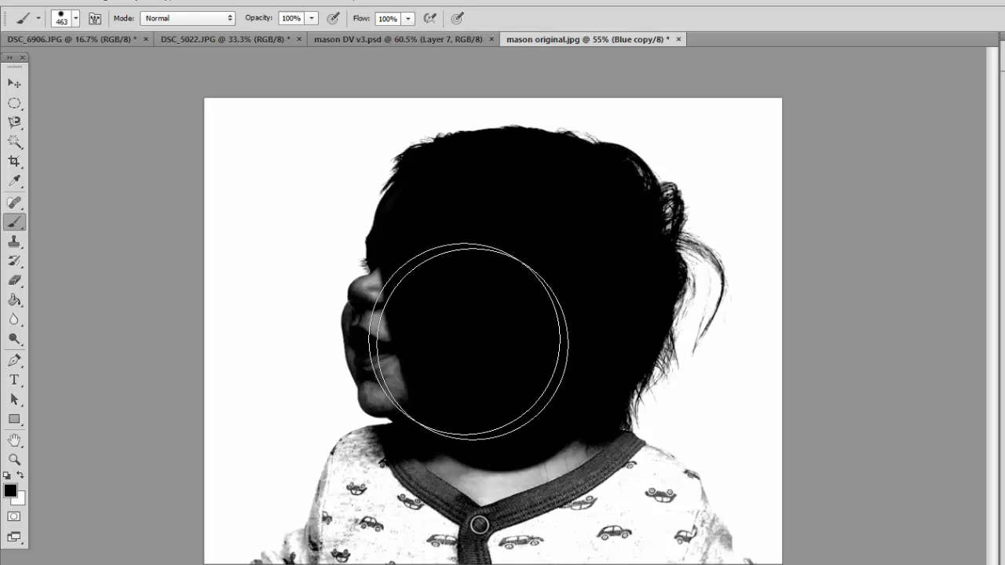
key(ctrl+z)
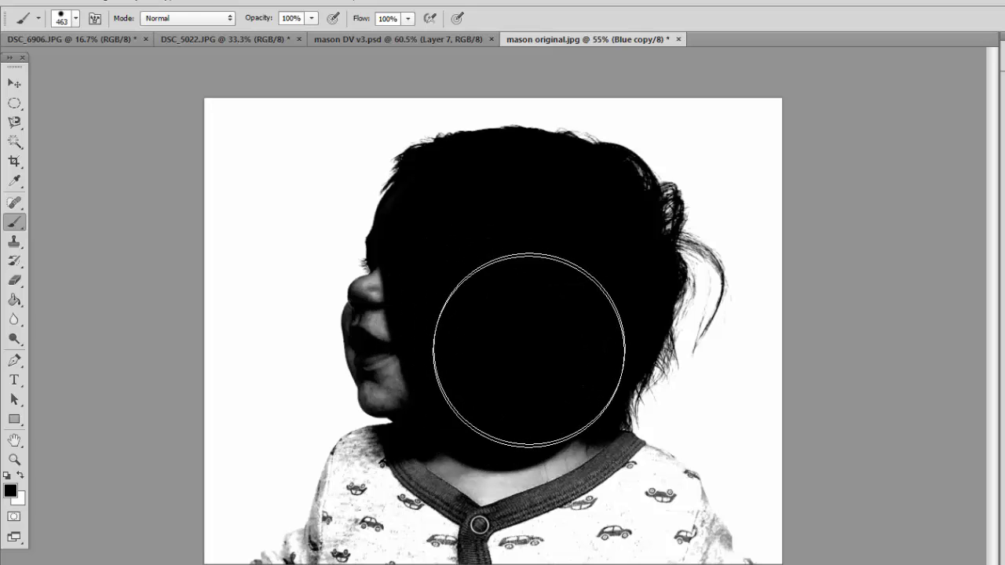
Step: Outline the child's shirt and shoulders below the neck with the Polygonal Lasso at 0 px feather
scroll(632, 440, up, 5)
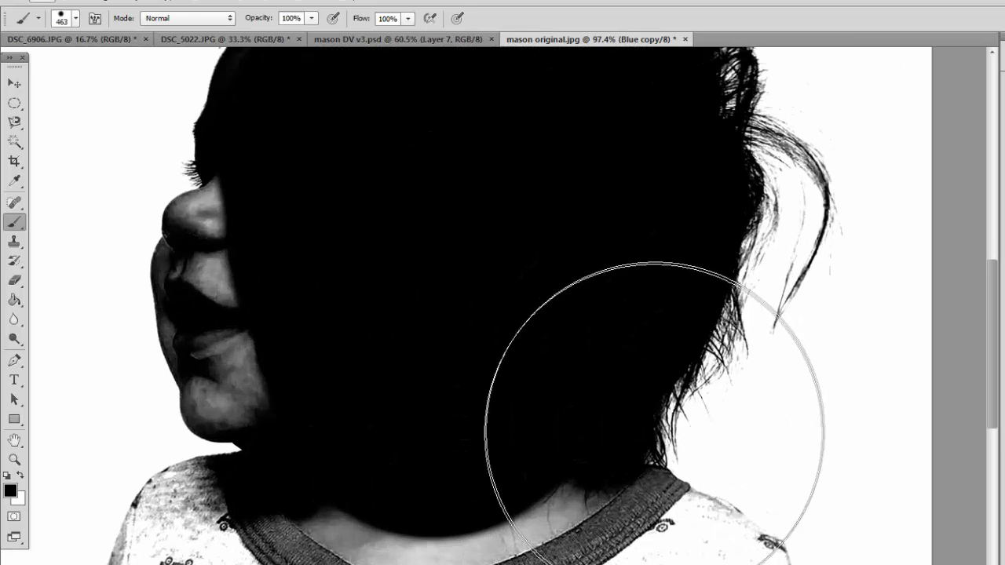
drag(654, 428, 583, 242)
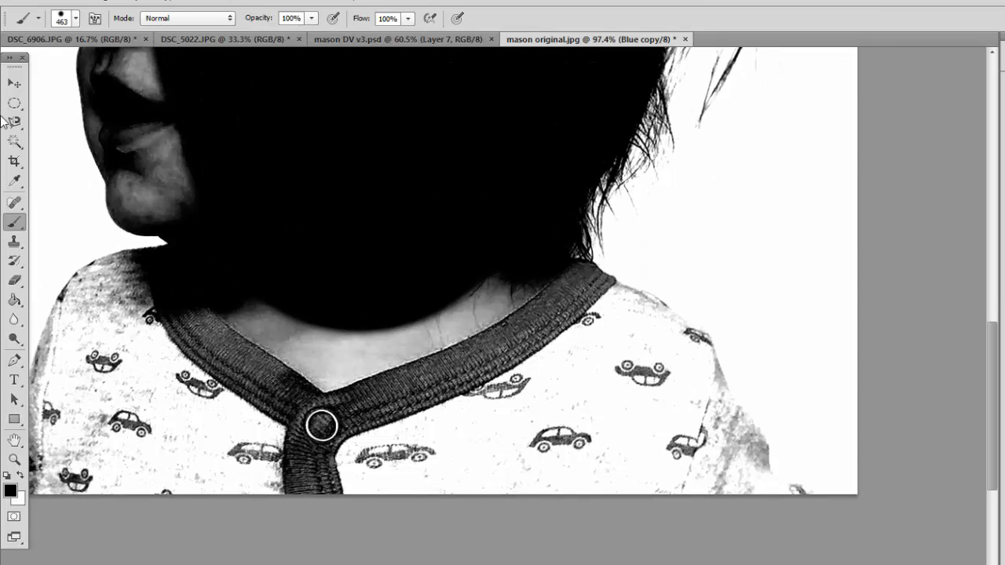
drag(16, 126, 89, 137)
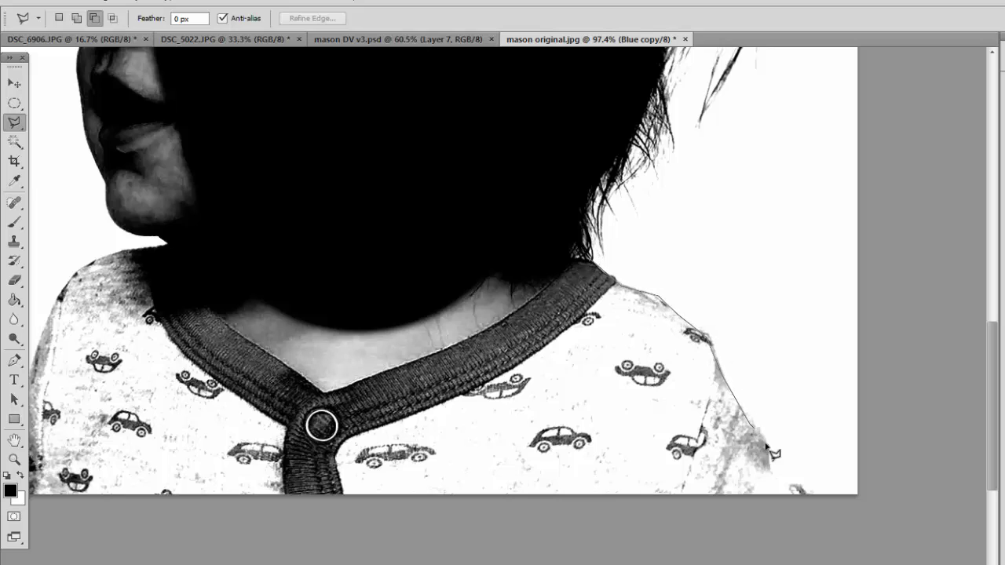
click(258, 553)
scroll(377, 504, left, 6)
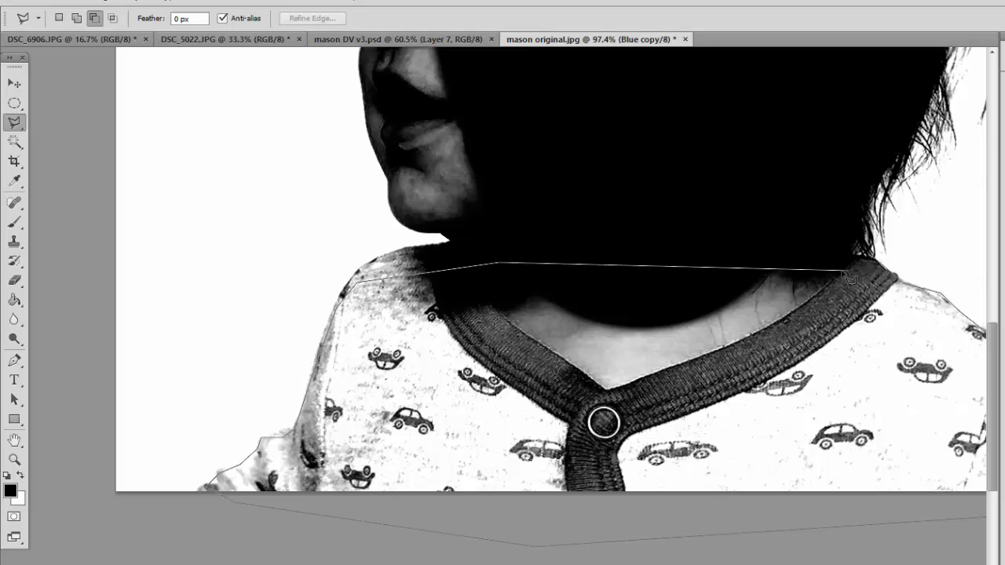
click(866, 259)
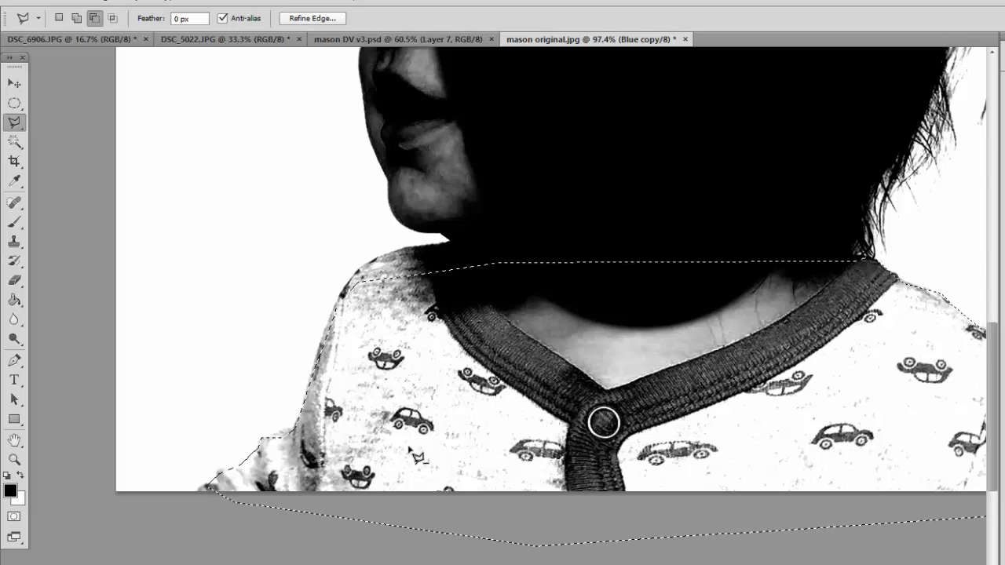
Step: Brush the selected shirt and neck area solid black up to the edges of the selection
key(b)
mouse_move(601, 424)
mouse_down()
mouse_move(155, 424)
mouse_move(651, 380)
mouse_move(820, 391)
mouse_move(578, 378)
mouse_move(594, 356)
mouse_move(647, 405)
mouse_up()
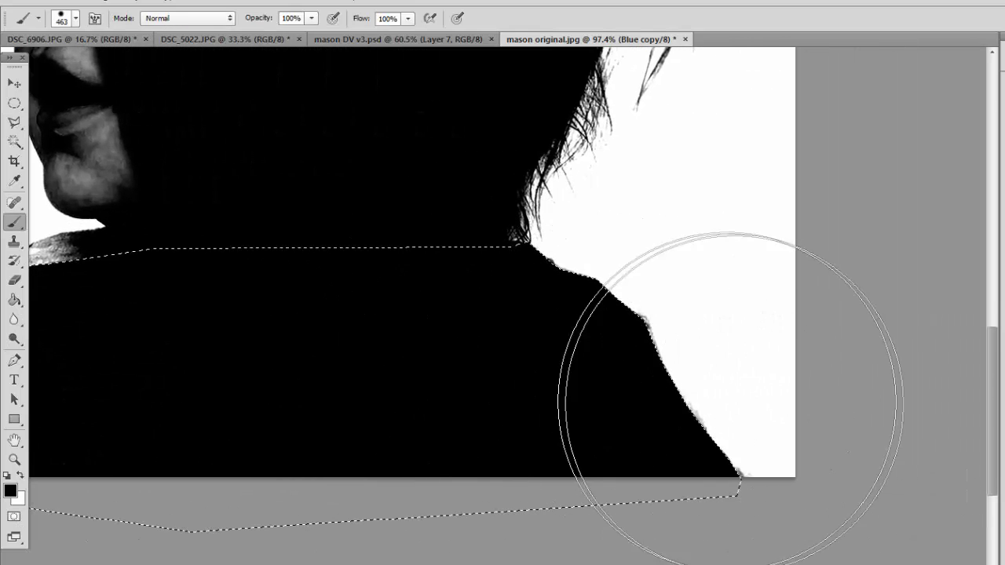
drag(309, 243, 587, 411)
drag(409, 318, 499, 377)
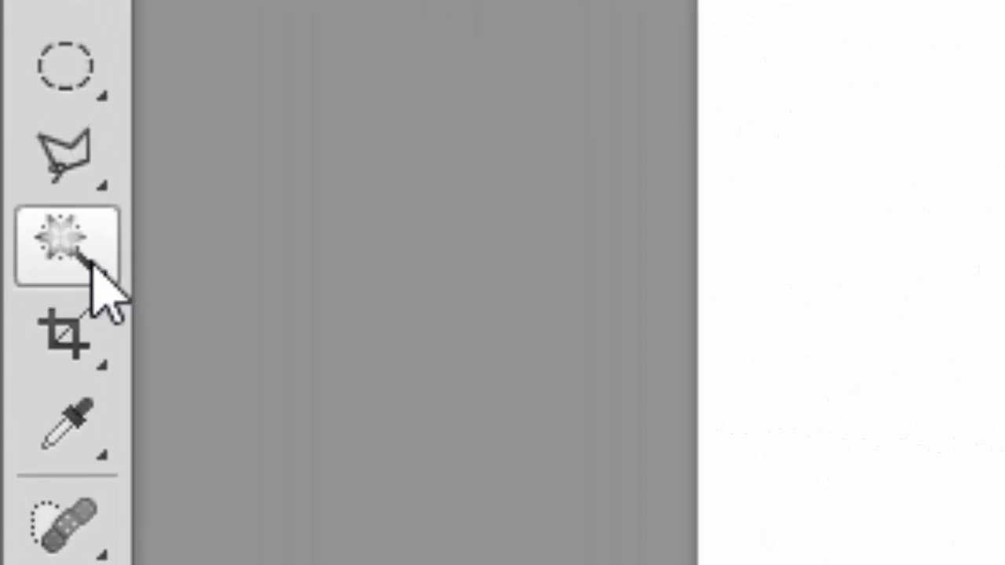
Step: Select the white background with the Magic Wand, invert the selection, and paint the mouth, chin and shoulder edge black
click(14, 141)
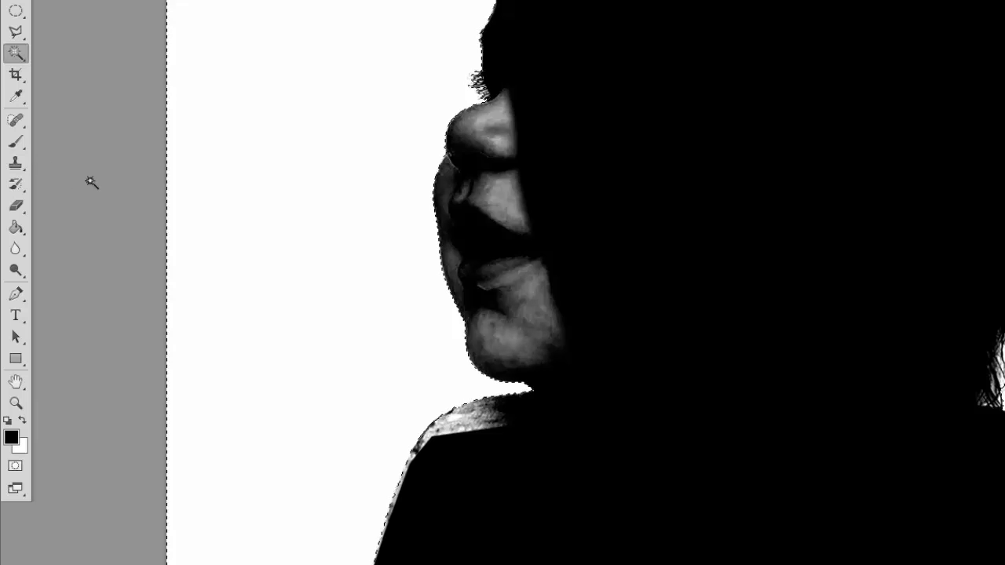
key(b)
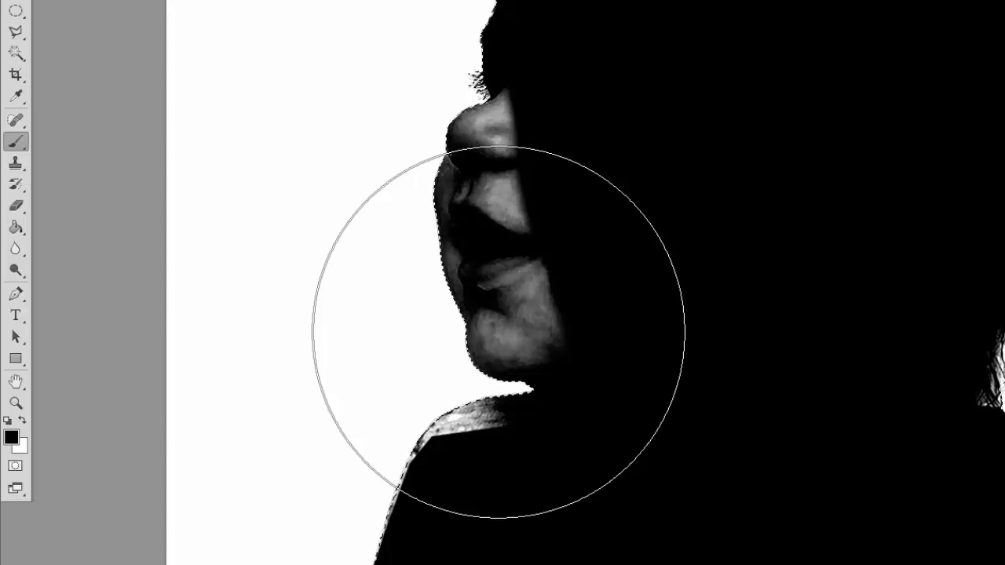
mouse_move(492, 366)
mouse_down()
mouse_move(478, 353)
mouse_move(512, 299)
mouse_up()
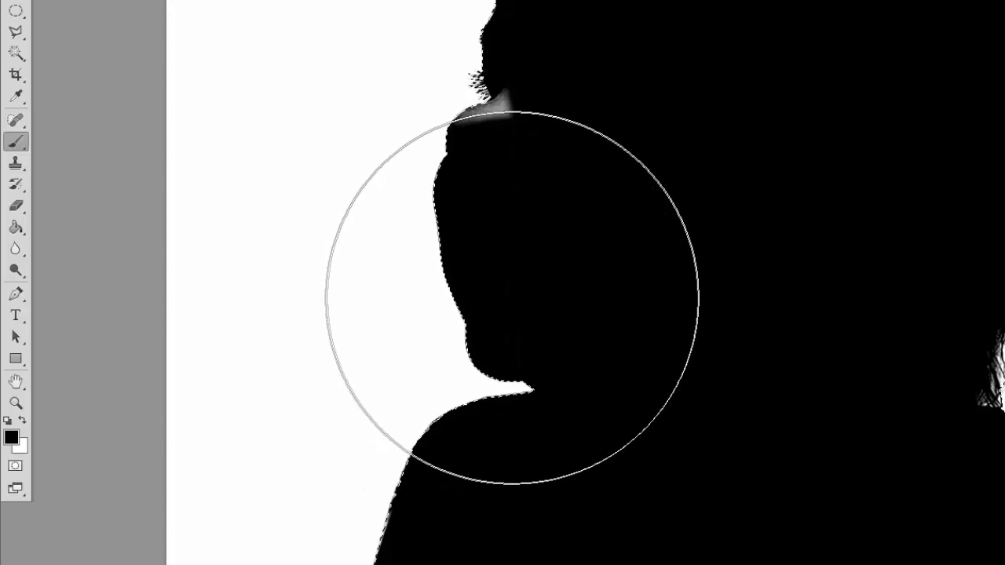
Step: Reduce the brush size to 59 px, paint the remaining grey patch on the nose bridge black, and deselect
scroll(599, 228, up, 1)
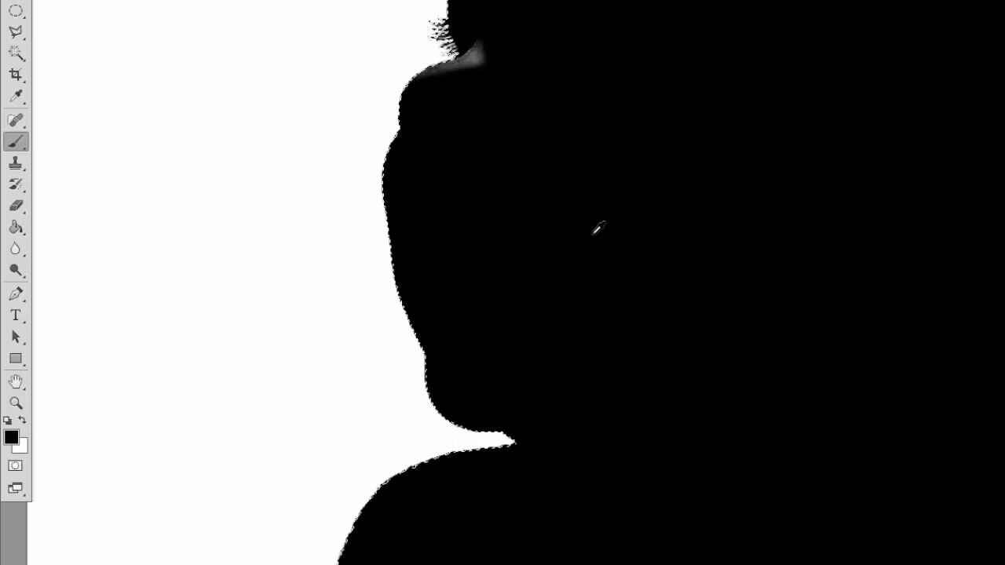
scroll(598, 227, up, 2)
right_click(585, 262)
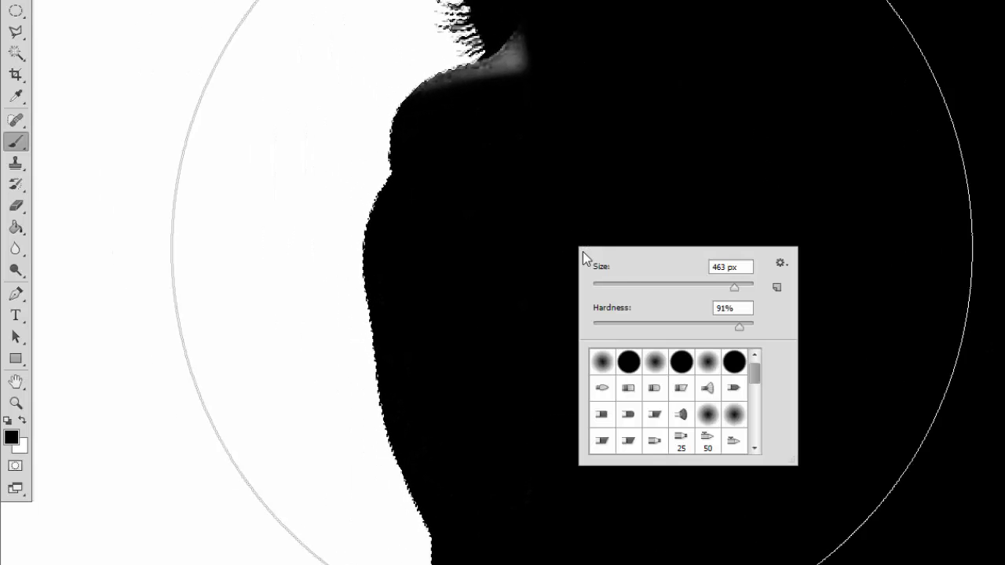
click(642, 286)
key(Return)
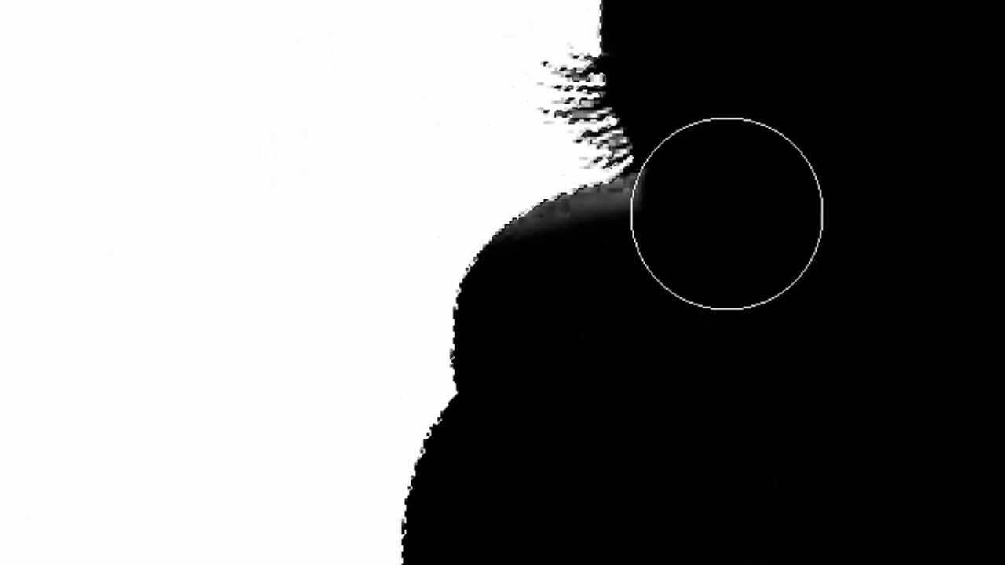
mouse_move(727, 213)
mouse_down()
mouse_move(675, 258)
mouse_move(624, 280)
mouse_move(572, 291)
mouse_move(525, 280)
mouse_move(592, 285)
mouse_up()
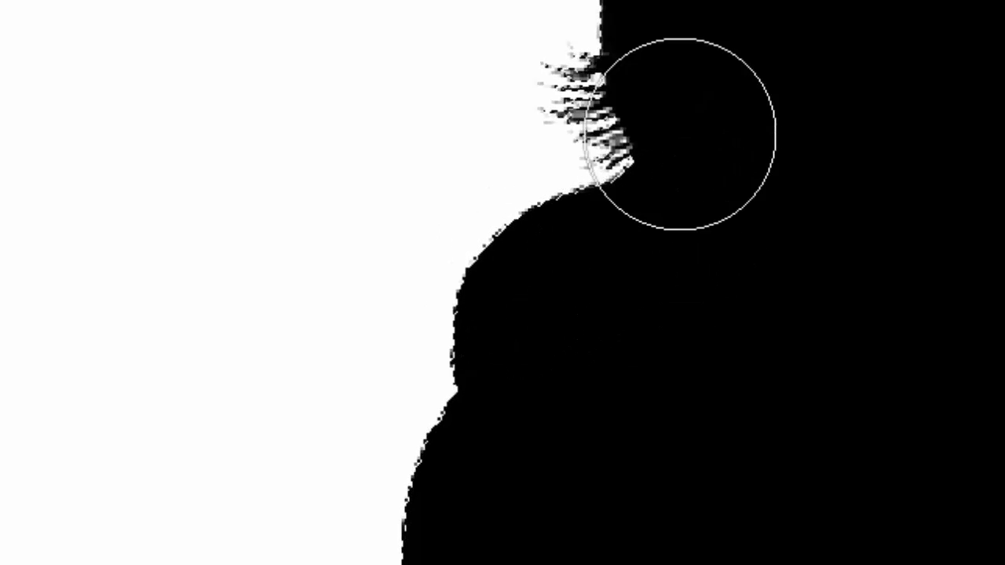
key(ctrl+d)
scroll(901, 546, down, 1)
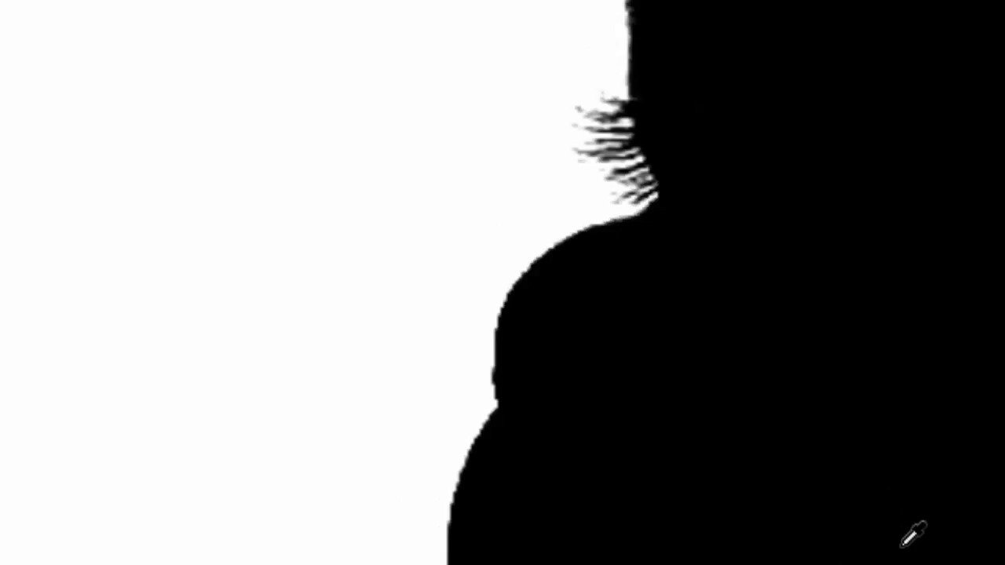
scroll(913, 536, down, 2)
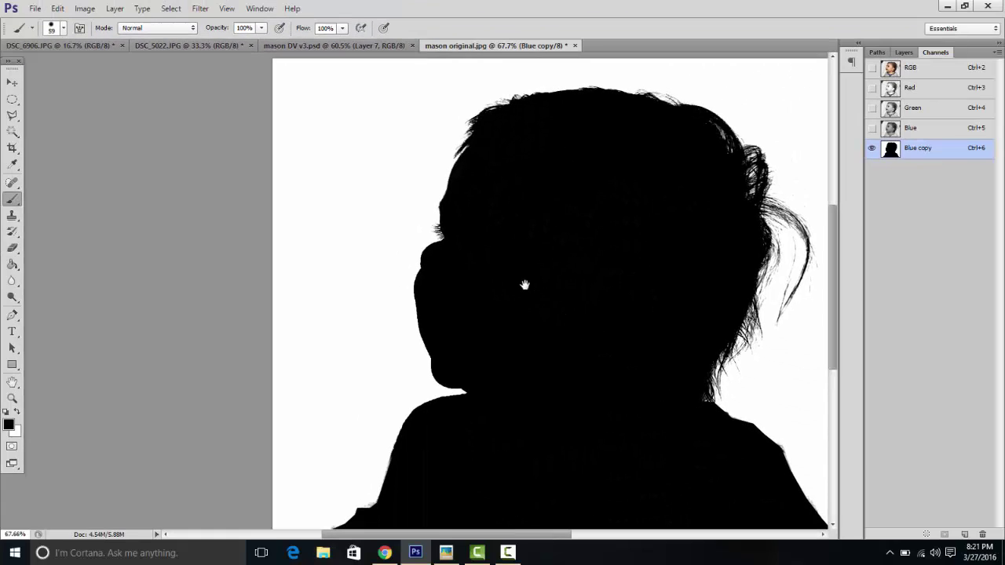
Step: Load the Blue copy channel as a selection and invert it to select the child's black silhouette
mouse_move(521, 285)
mouse_down()
mouse_move(435, 247)
mouse_move(443, 267)
mouse_up()
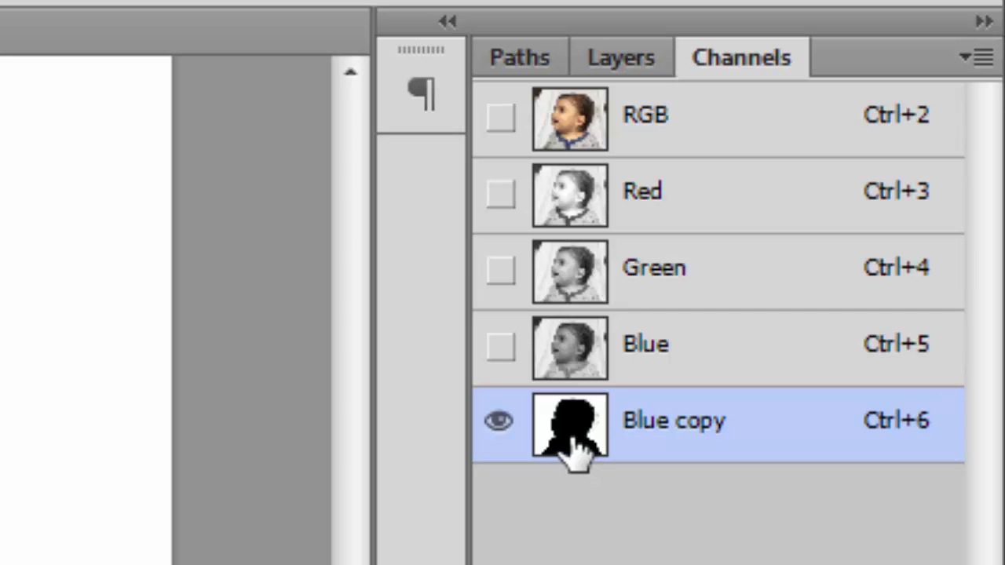
ctrl+click(573, 446)
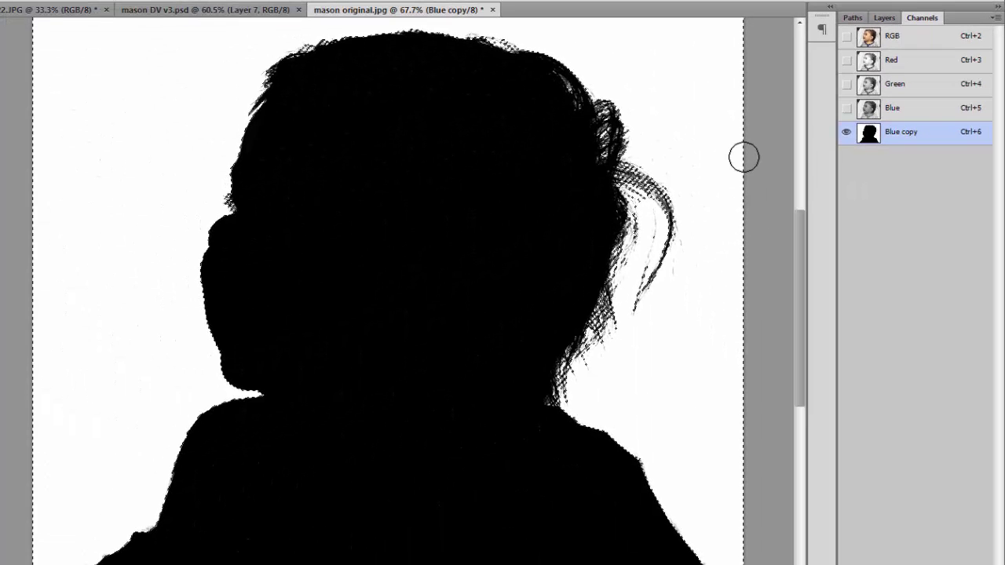
key(ctrl+d)
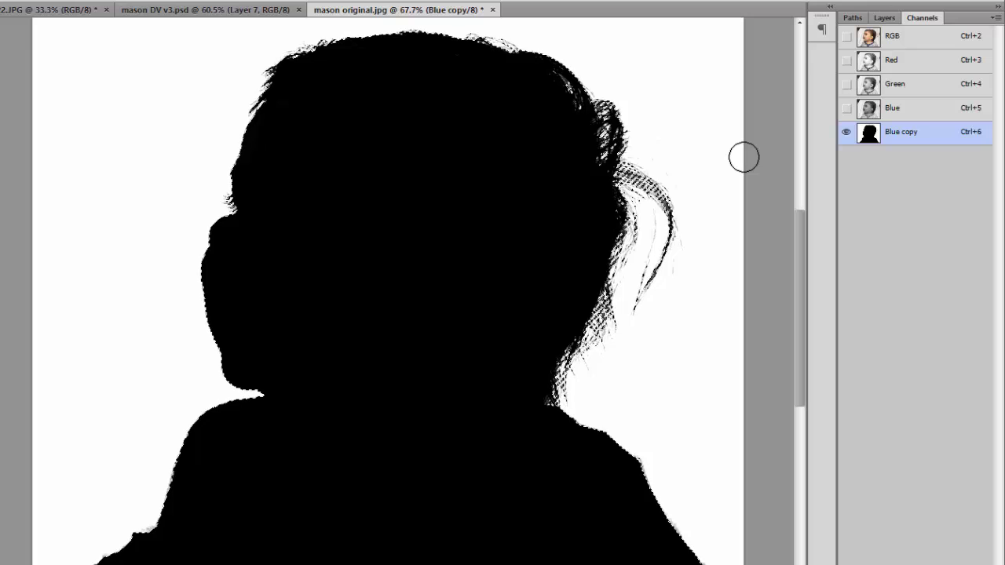
Step: Return to the RGB composite, copy the selected child to a new layer, and check the cutout by toggling the Background layer's visibility
click(903, 41)
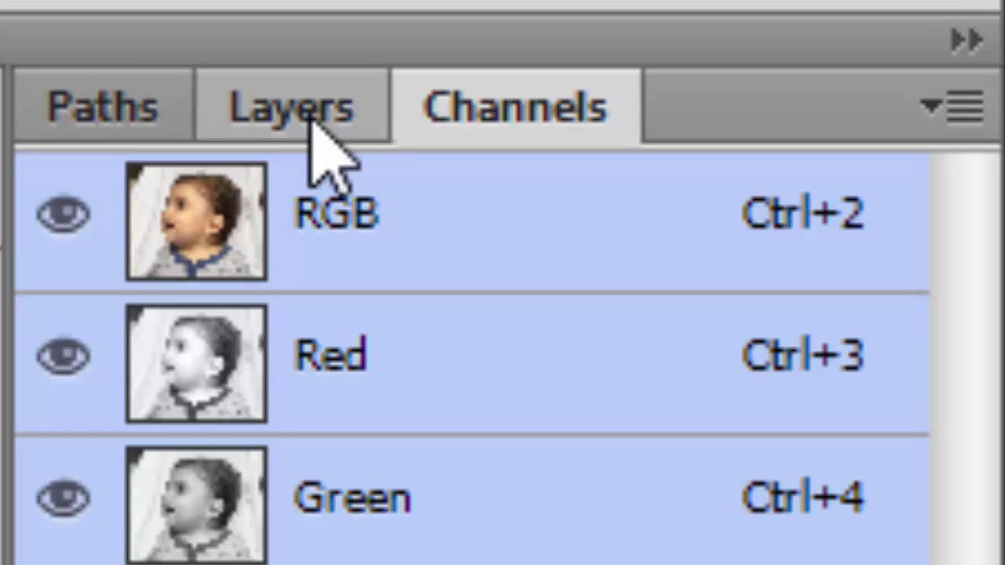
click(312, 120)
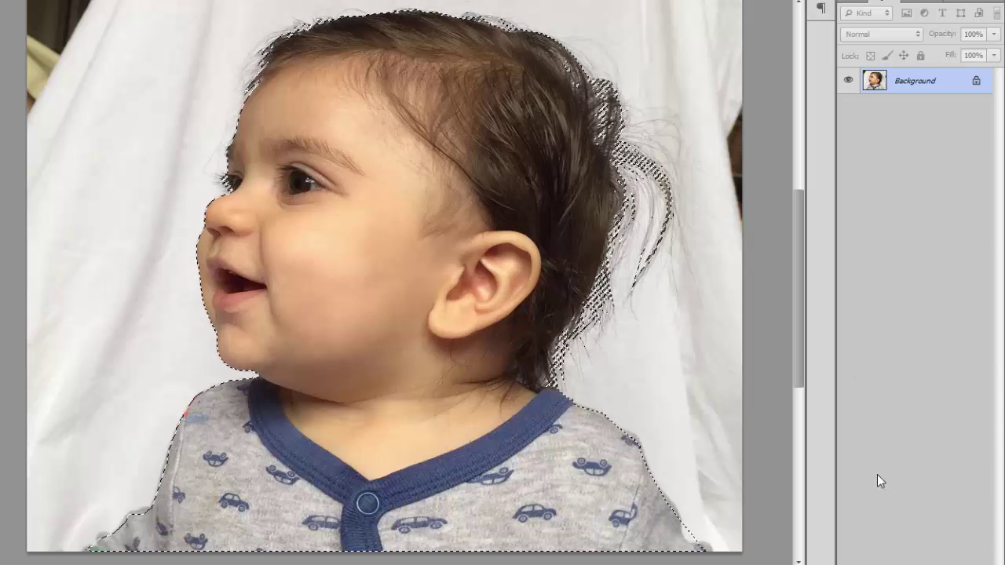
key(ctrl+j)
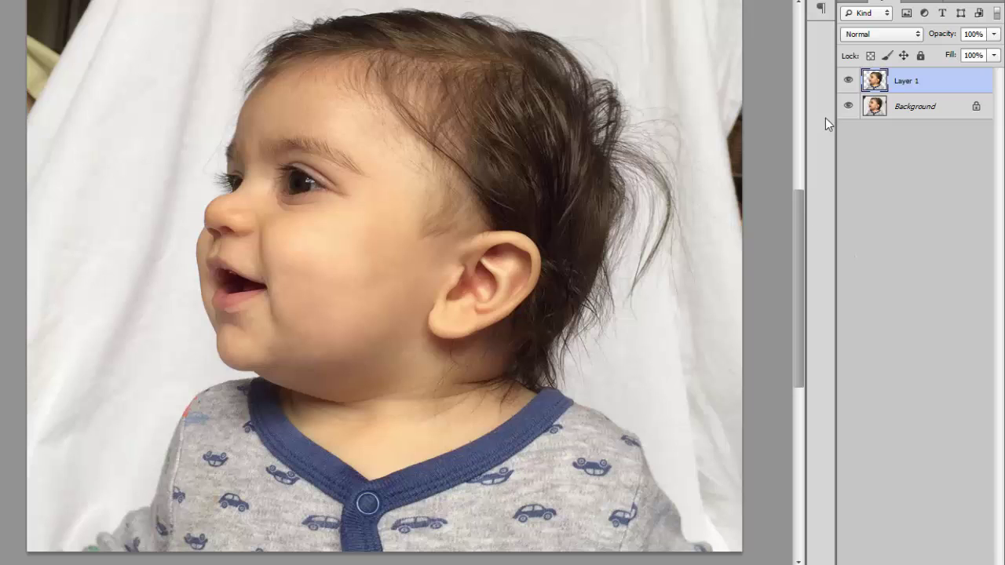
click(848, 106)
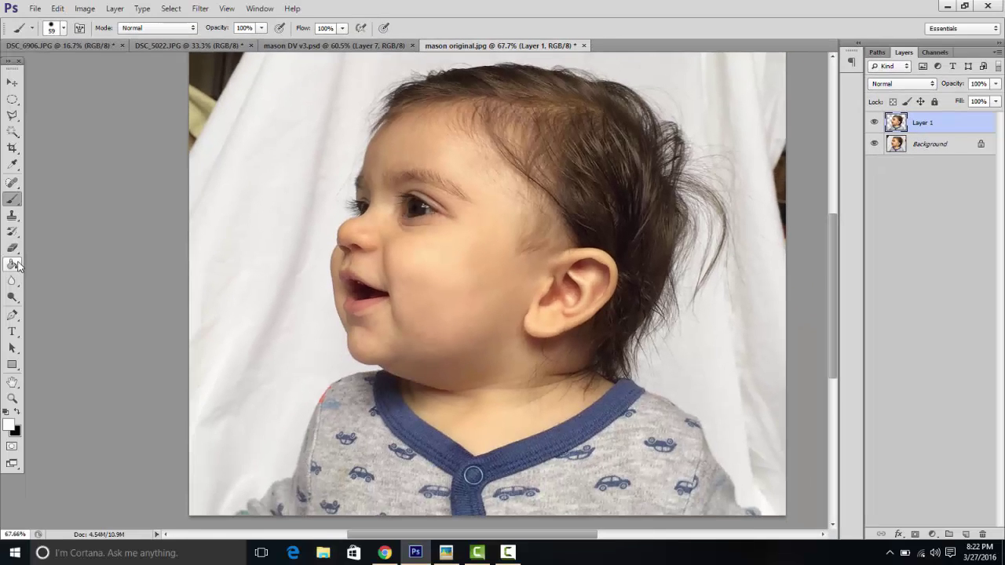
Step: Choose the Gradient tool and set the foreground colour to a bright turquoise
click(12, 264)
click(49, 266)
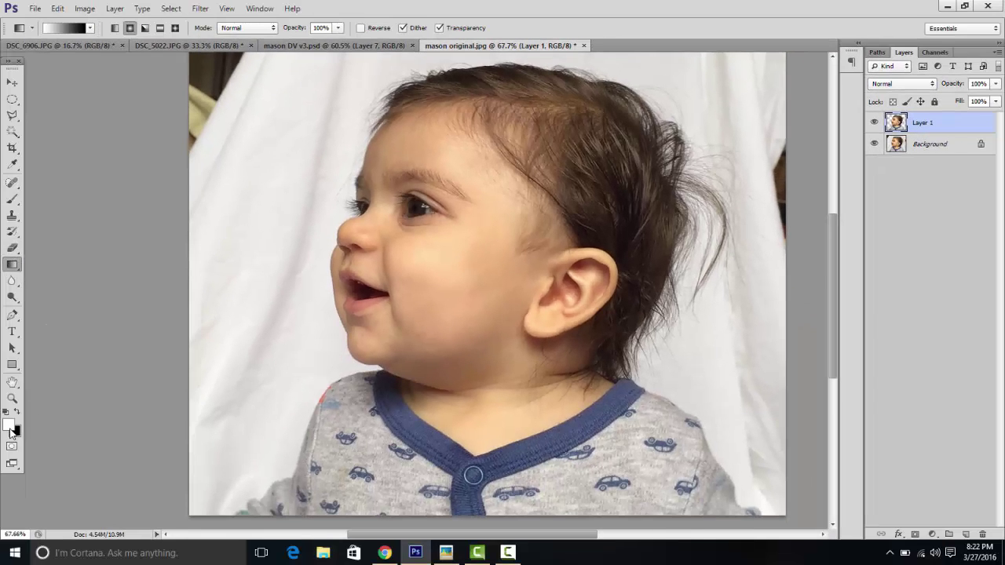
click(10, 425)
click(509, 225)
drag(460, 174, 475, 133)
click(631, 132)
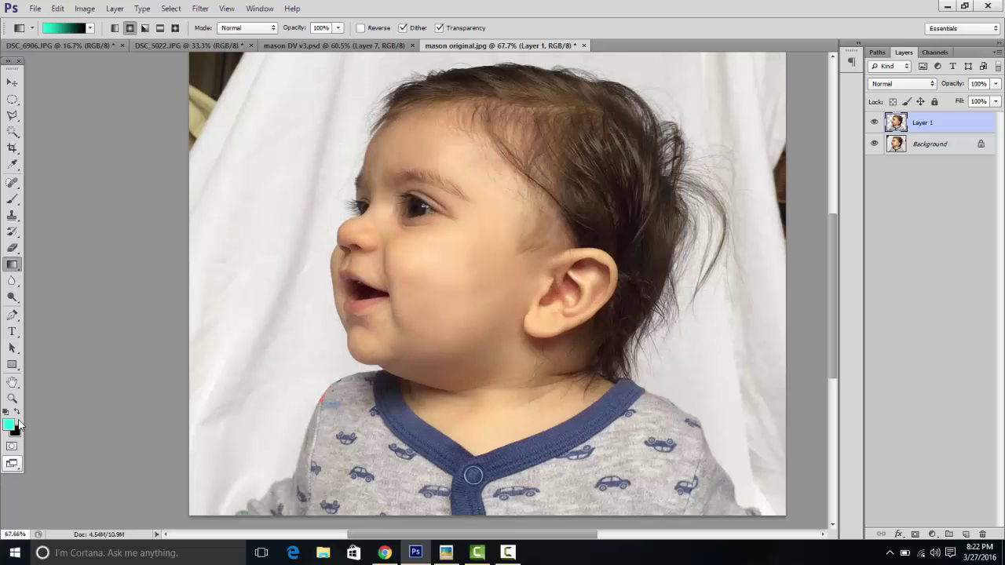
Step: Set the background colour to dark blue 072da8, keeping turquoise as the foreground colour
click(17, 413)
click(8, 425)
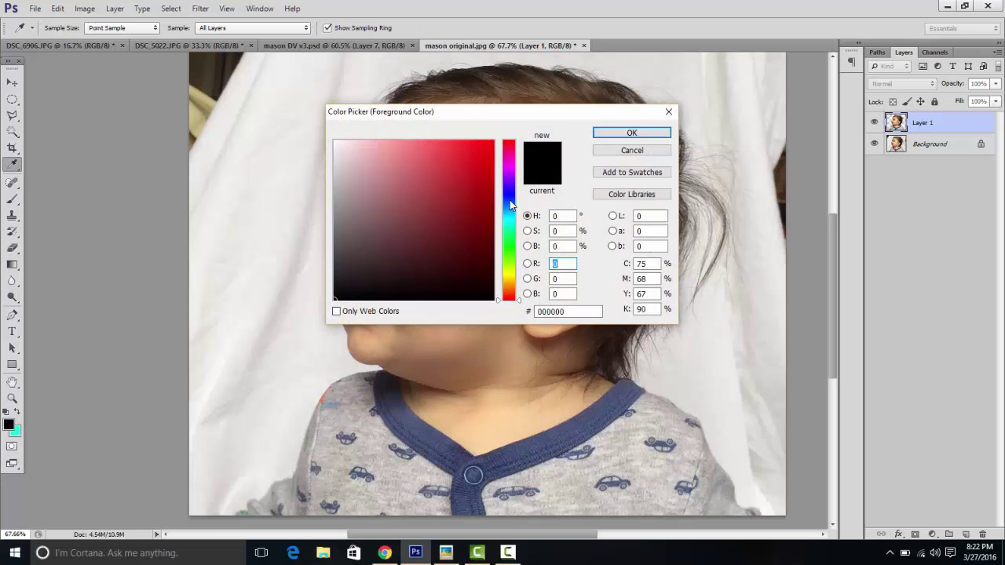
click(511, 202)
click(487, 194)
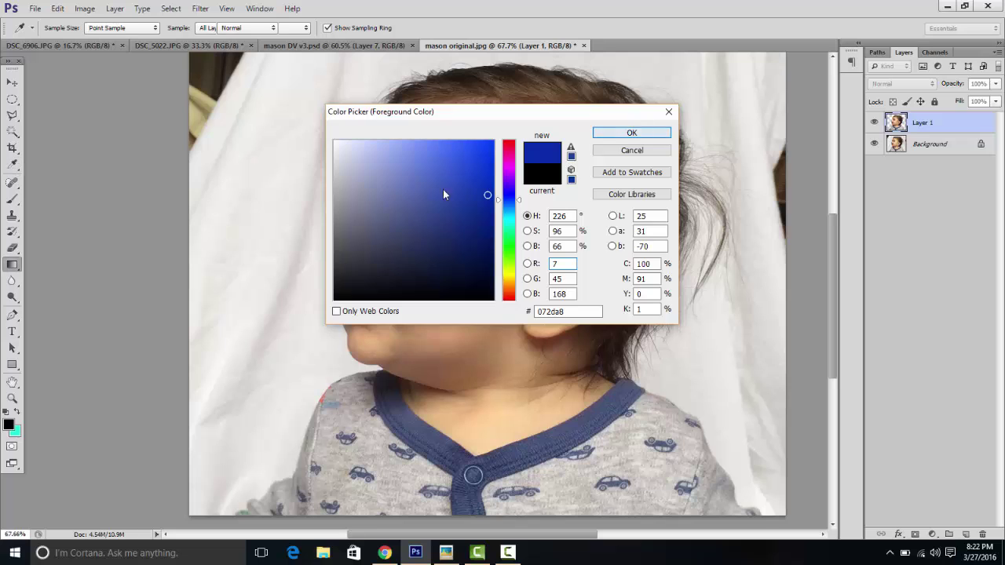
key(Return)
click(17, 413)
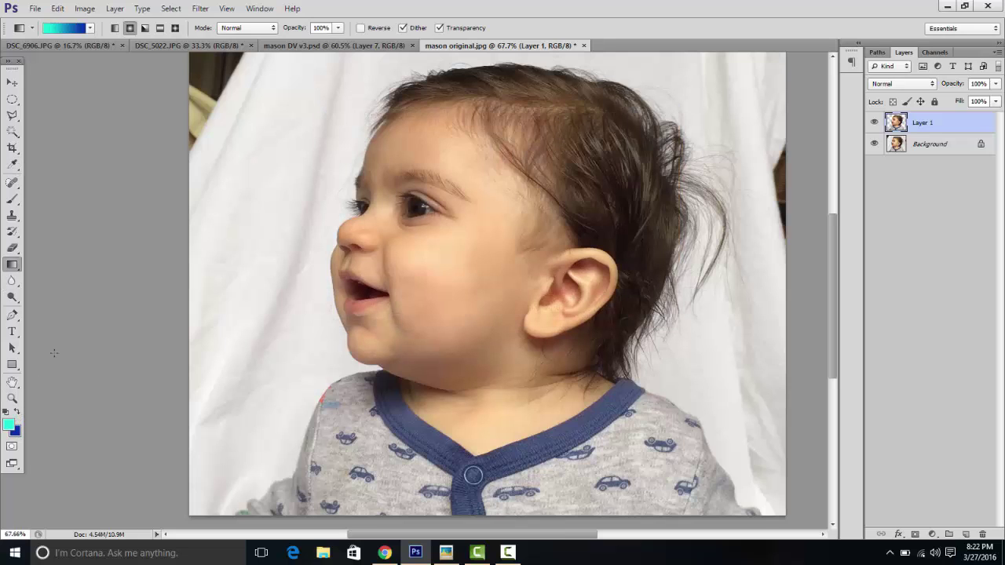
Step: Add a new layer directly above Background and fill it with a radial gradient from turquoise behind the head to blue at the corners
click(942, 144)
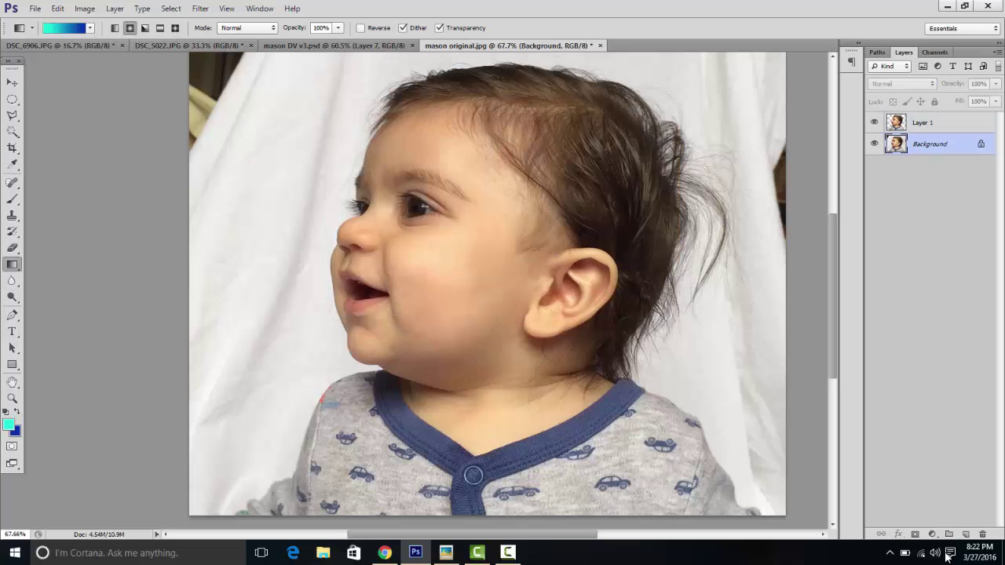
click(967, 535)
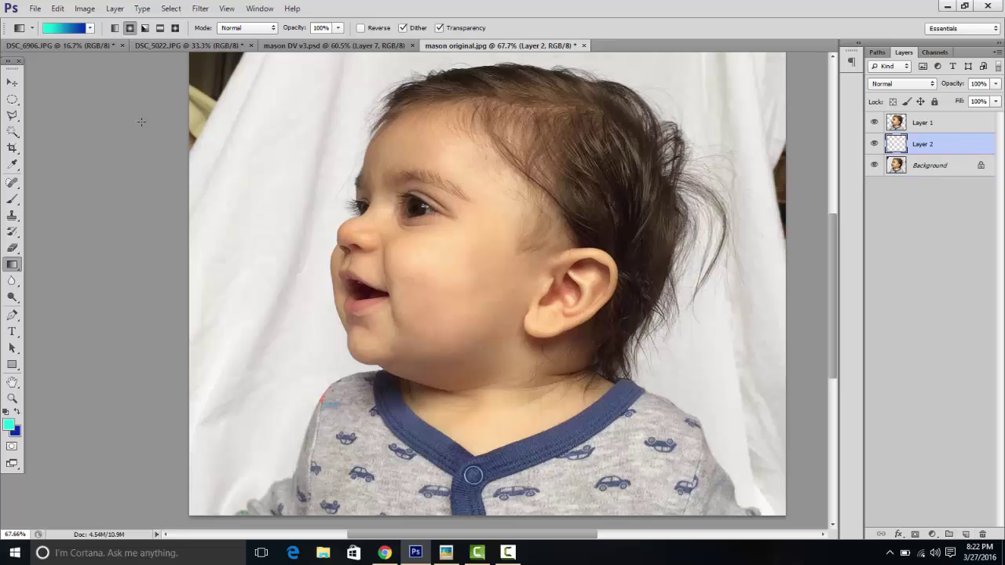
drag(516, 258, 94, 102)
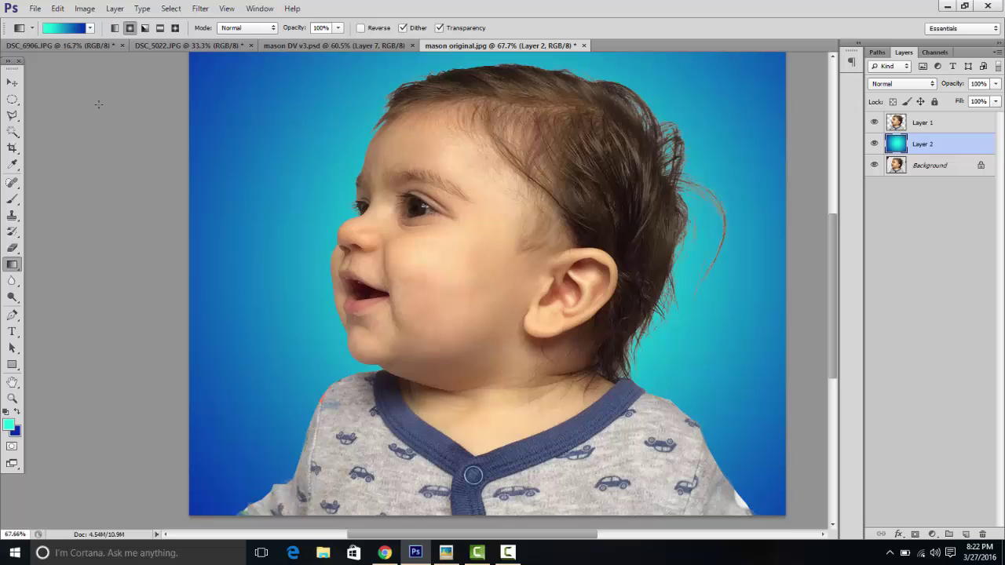
scroll(561, 301, down, 2)
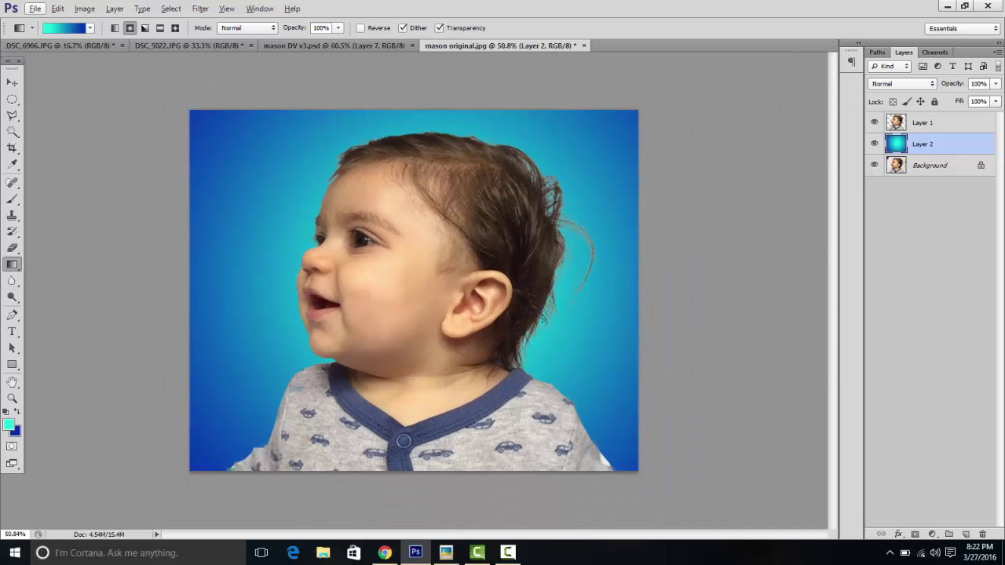
Step: Apply a Curves adjustment to Layer 1, lowering the shadows to output 55 at input 68 and slightly raising the highlights
click(923, 128)
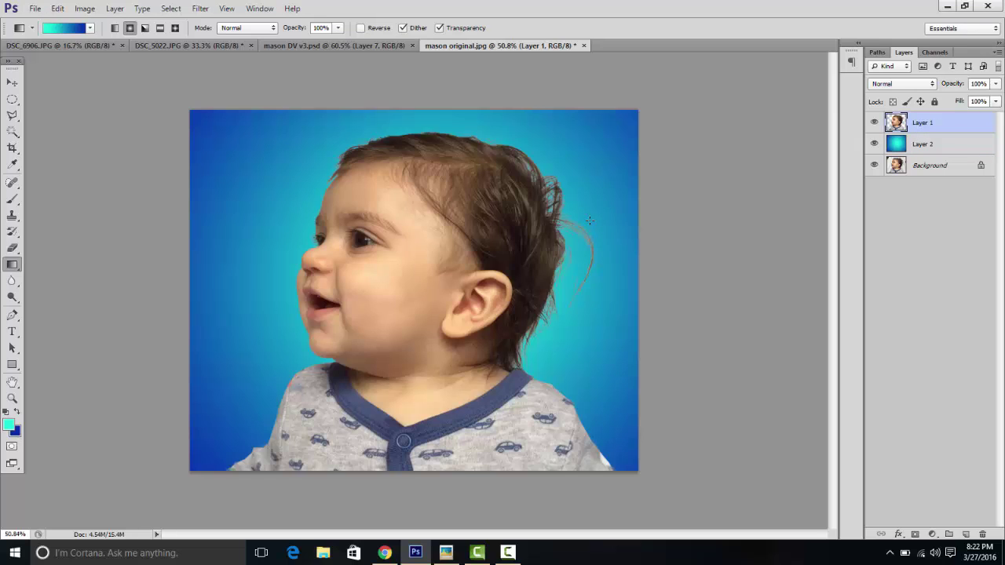
click(91, 9)
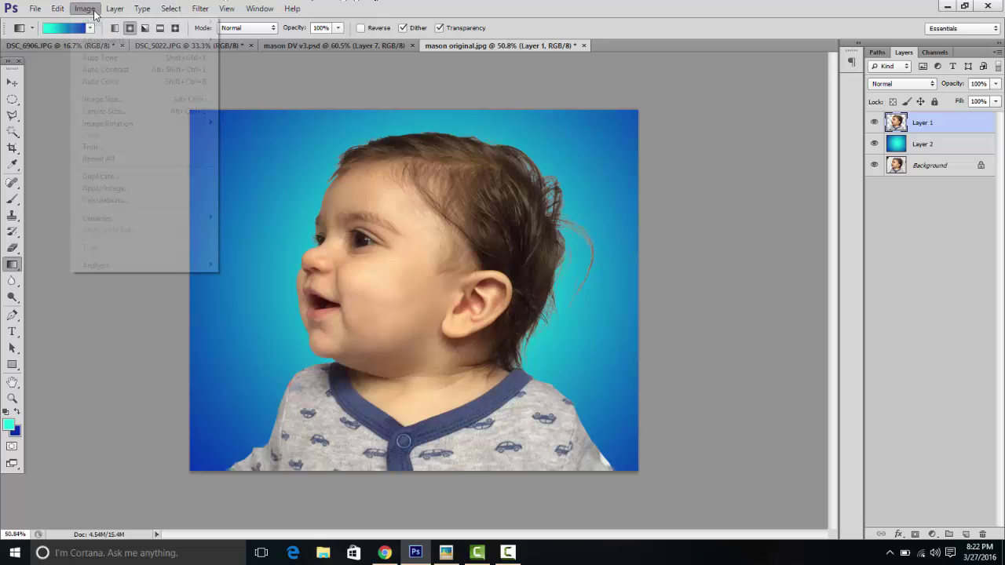
mouse_move(156, 41)
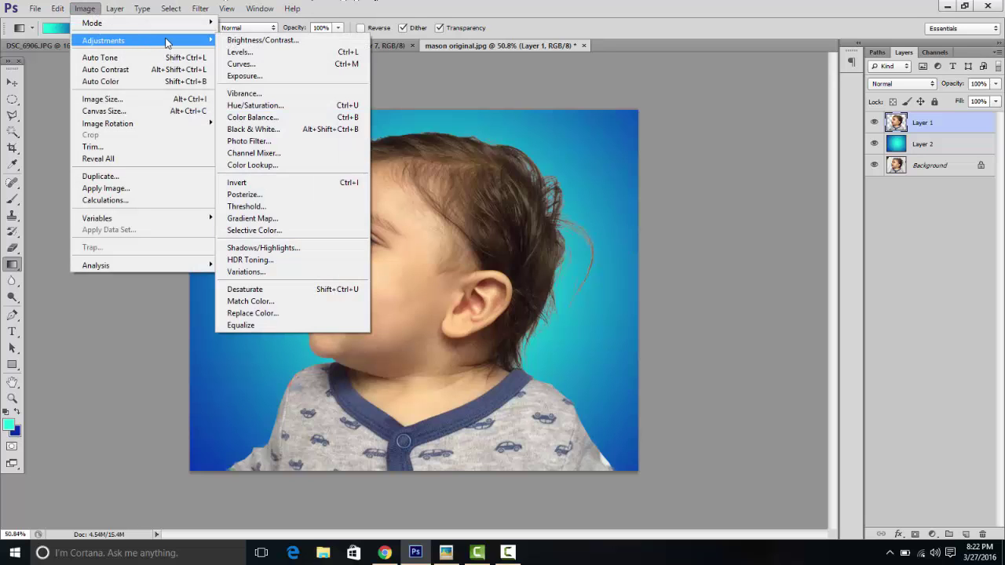
click(292, 65)
drag(351, 65, 816, 64)
drag(724, 236, 714, 244)
drag(801, 157, 801, 148)
click(714, 244)
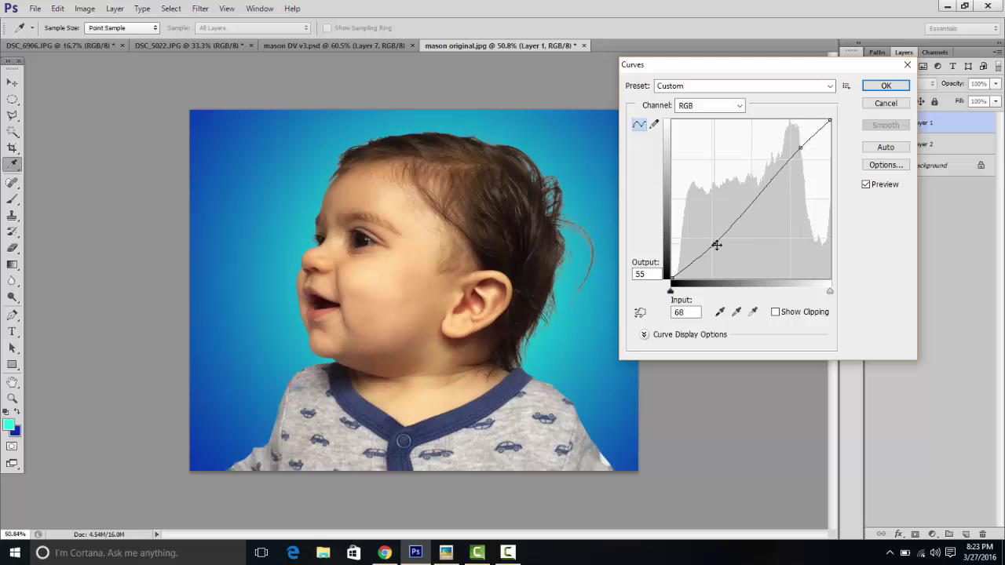
click(887, 87)
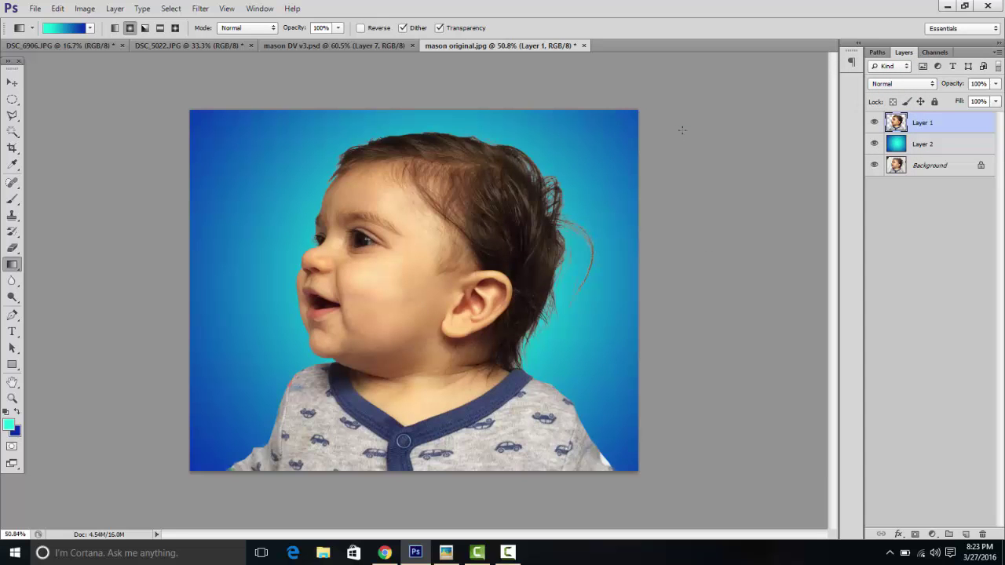